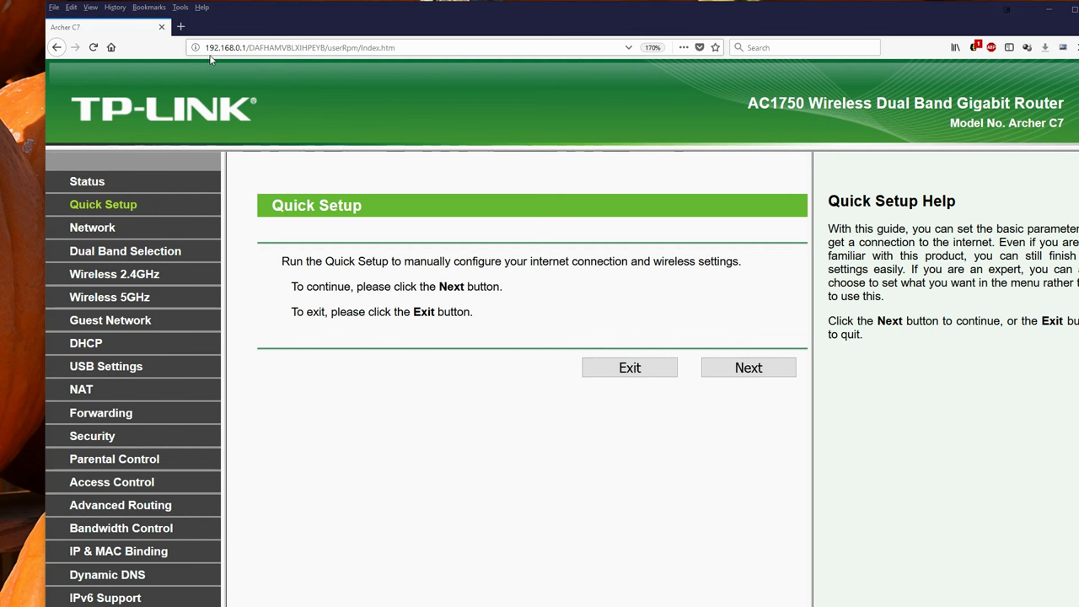
Step: Review the router's time settings, then go to the Parental Control Settings page
left_click(241, 48)
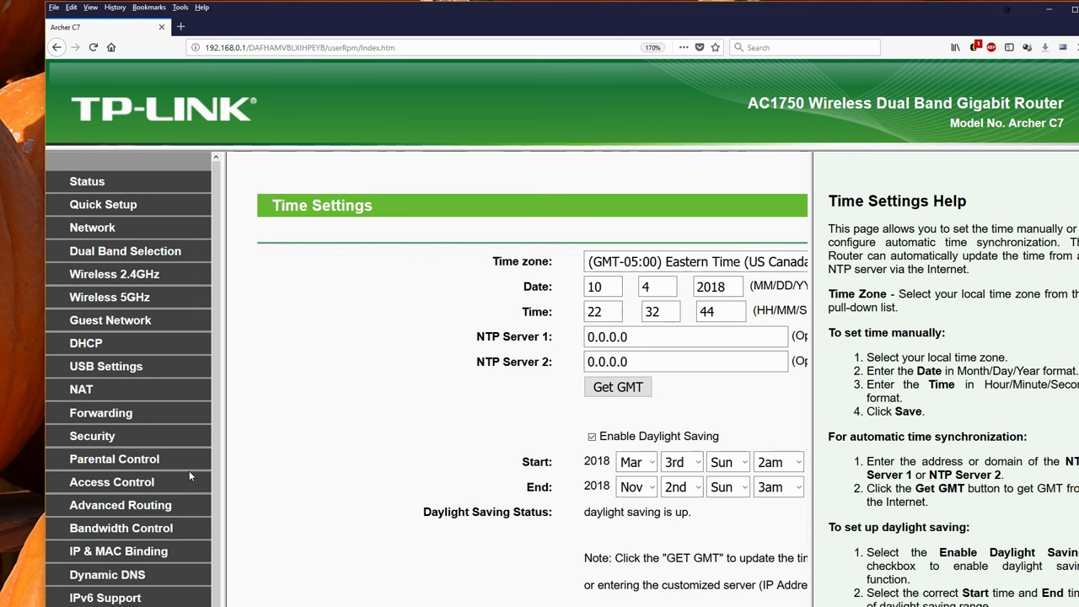
left_click(148, 462)
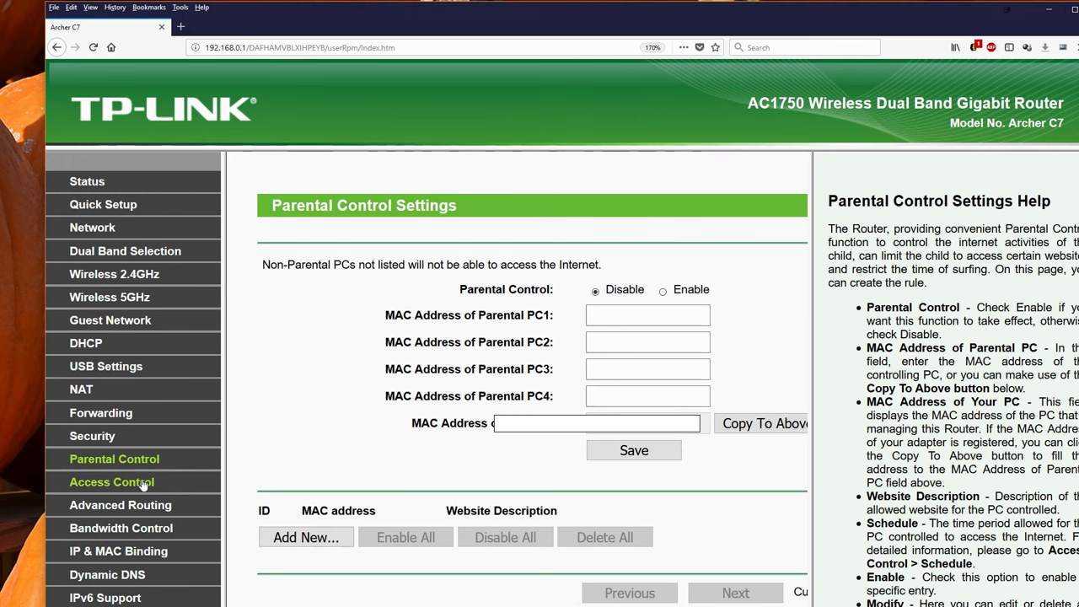
Step: Go to Access Control rule management: control enabled, deny default policy, no rules yet
left_click(144, 483)
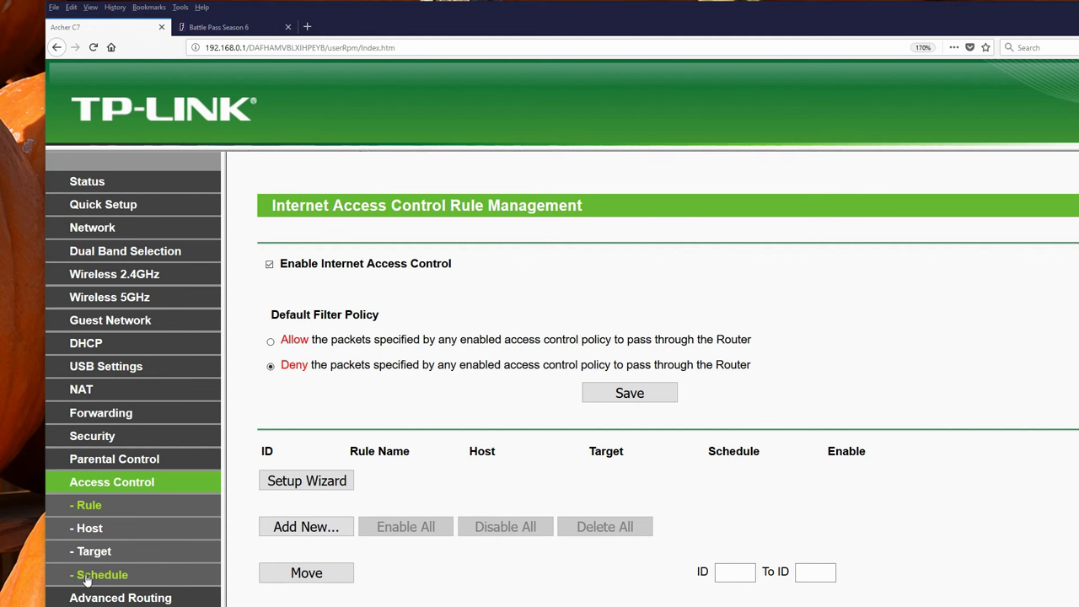
Step: Start a new access-control schedule with the description 'weekday'
left_click(87, 579)
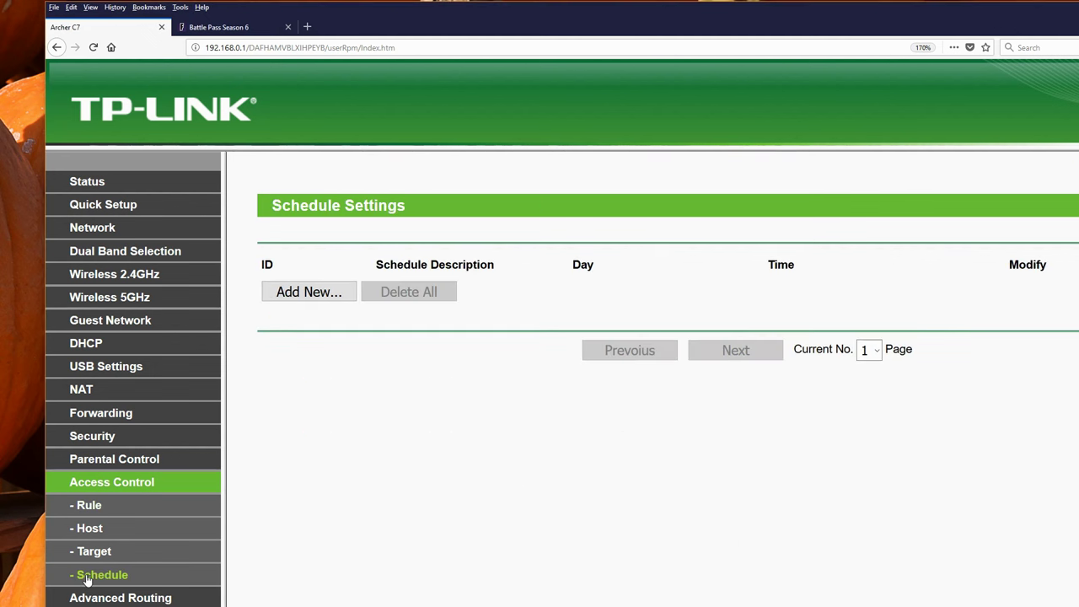
left_click(308, 291)
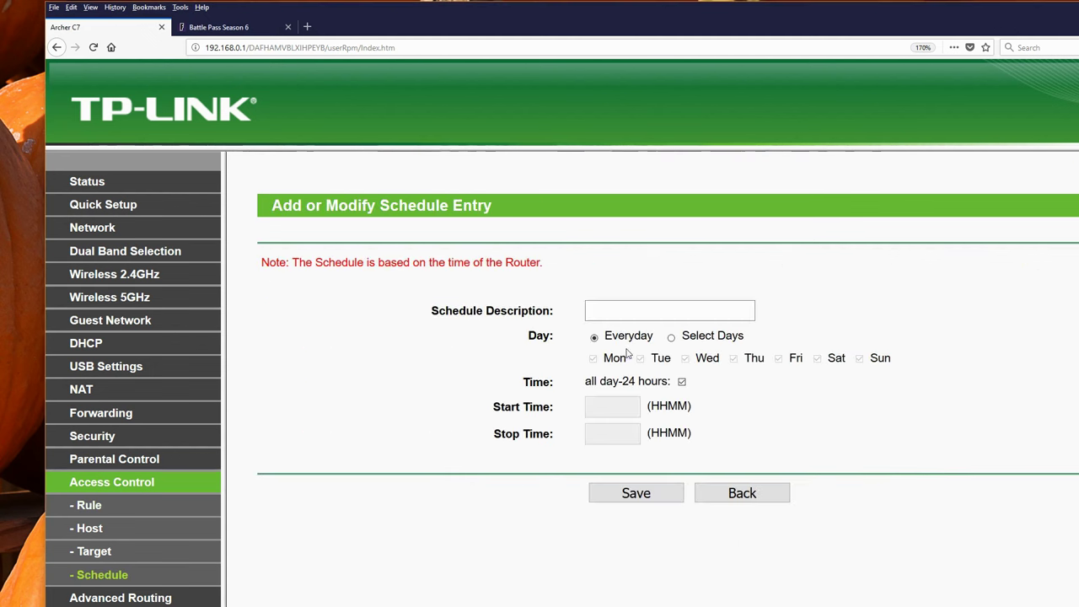
left_click(634, 311)
type("w")
left_click(638, 327)
Step: Limit the schedule to Monday through Friday and turn off all day
left_click(671, 337)
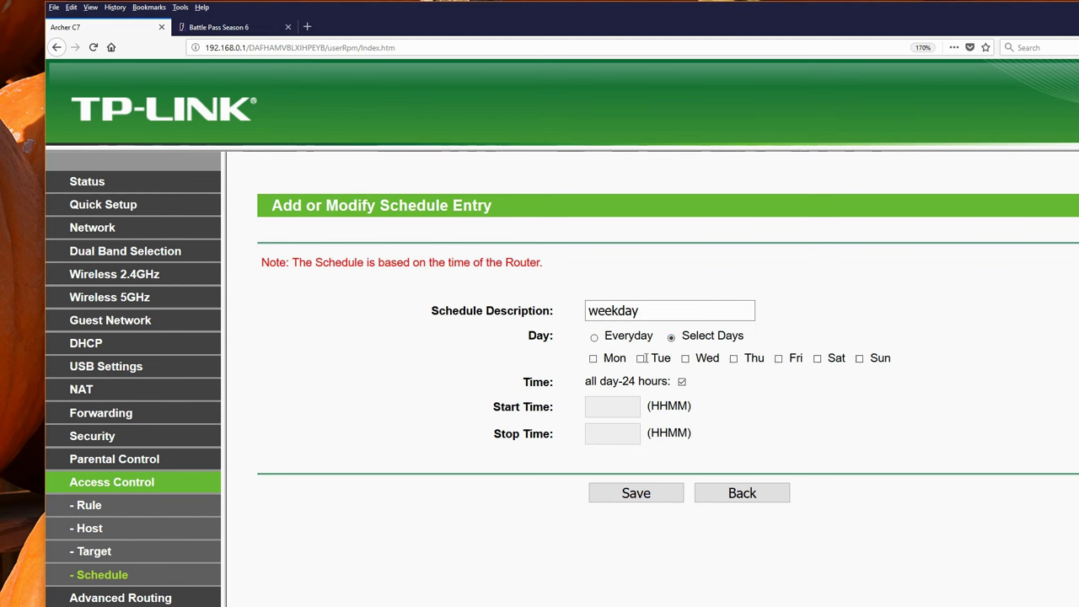
left_click(592, 359)
left_click(639, 359)
left_click(685, 359)
left_click(733, 359)
left_click(779, 359)
left_click(682, 381)
Step: Set times 2000 to 2400, extend the description to 'weekday evening', and save
left_click(610, 407)
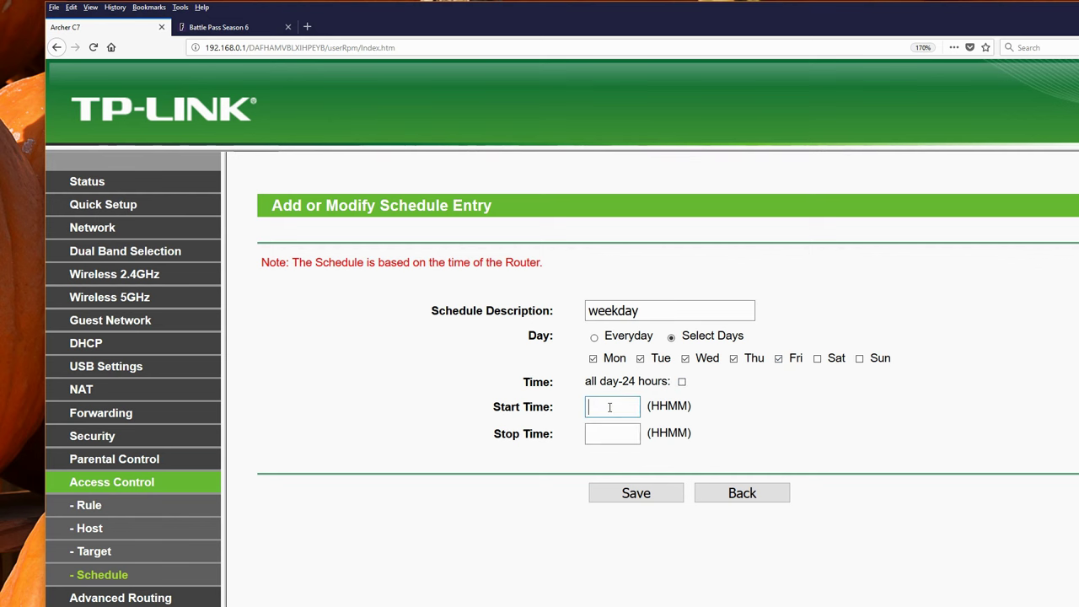
type("2000")
left_click(613, 437)
type("2400")
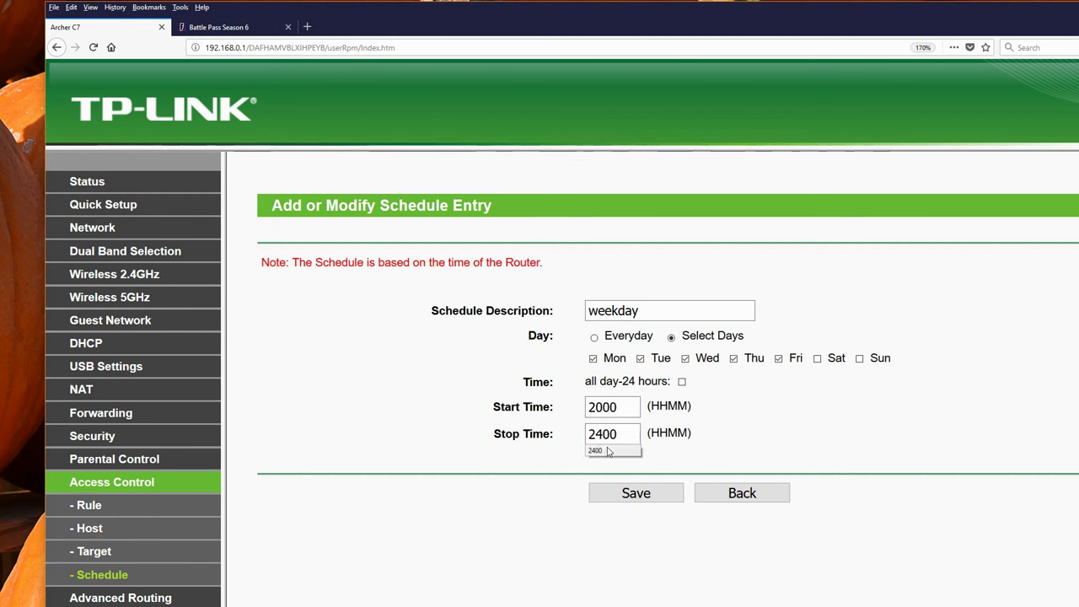
left_click(600, 452)
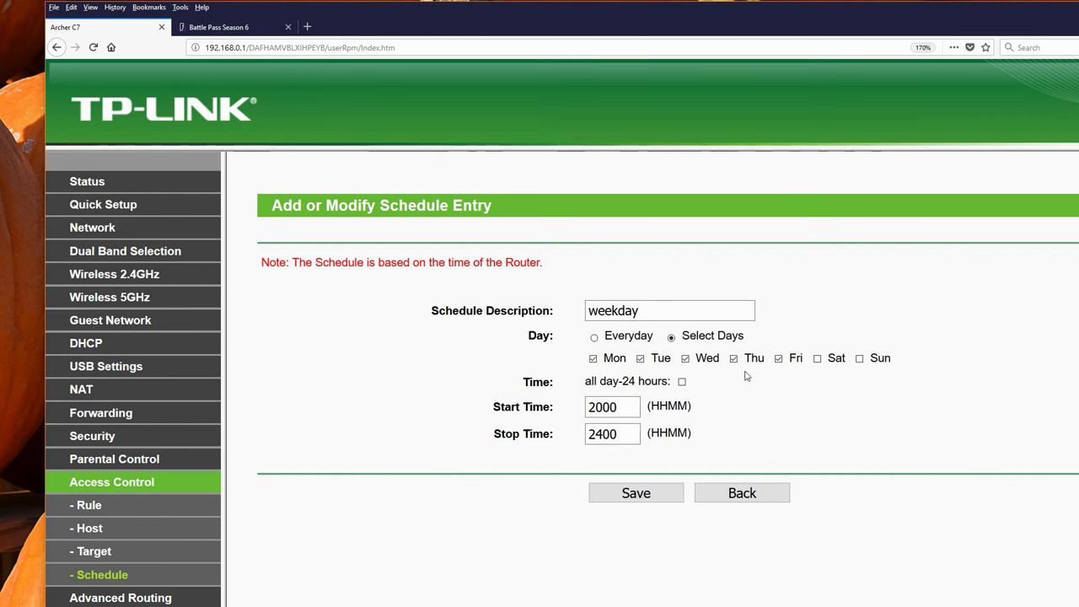
left_click(650, 311)
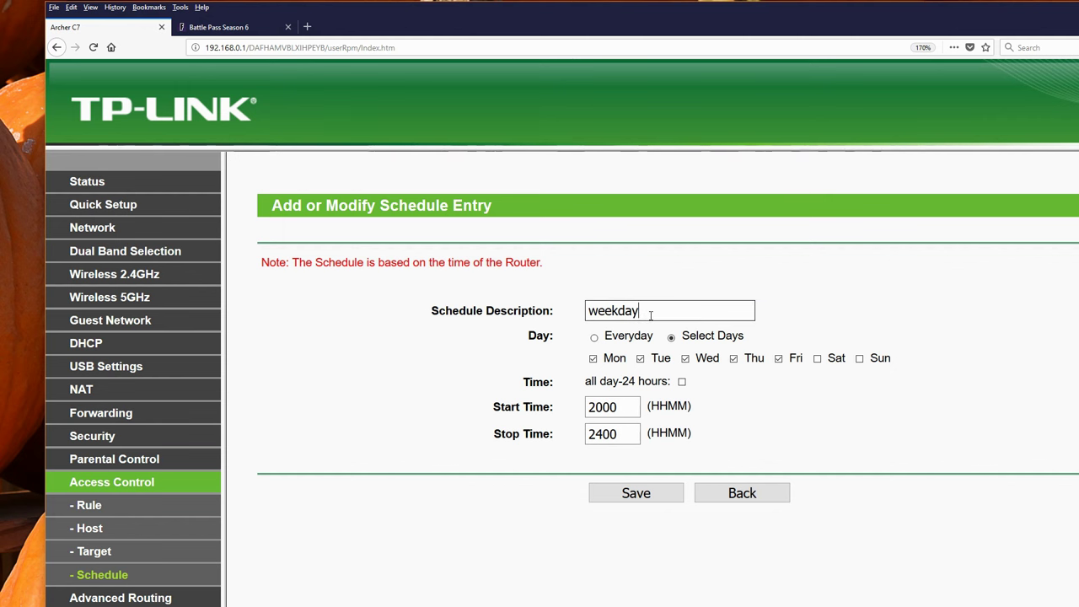
type(" even")
type("ing")
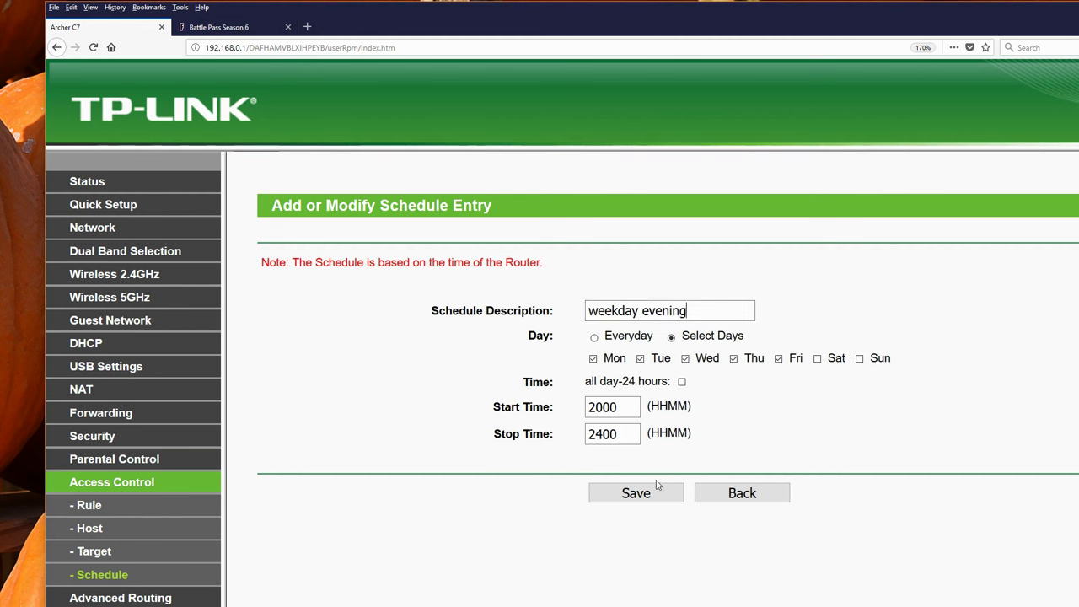
left_click(657, 496)
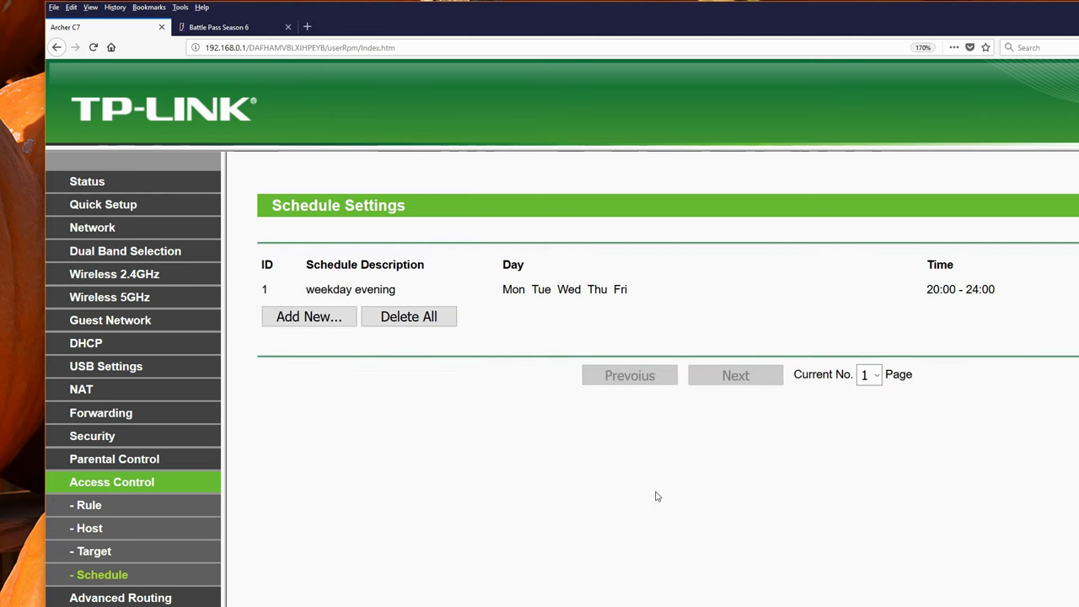
Step: Start a new access-control host entry identified by MAC Address
left_click(104, 554)
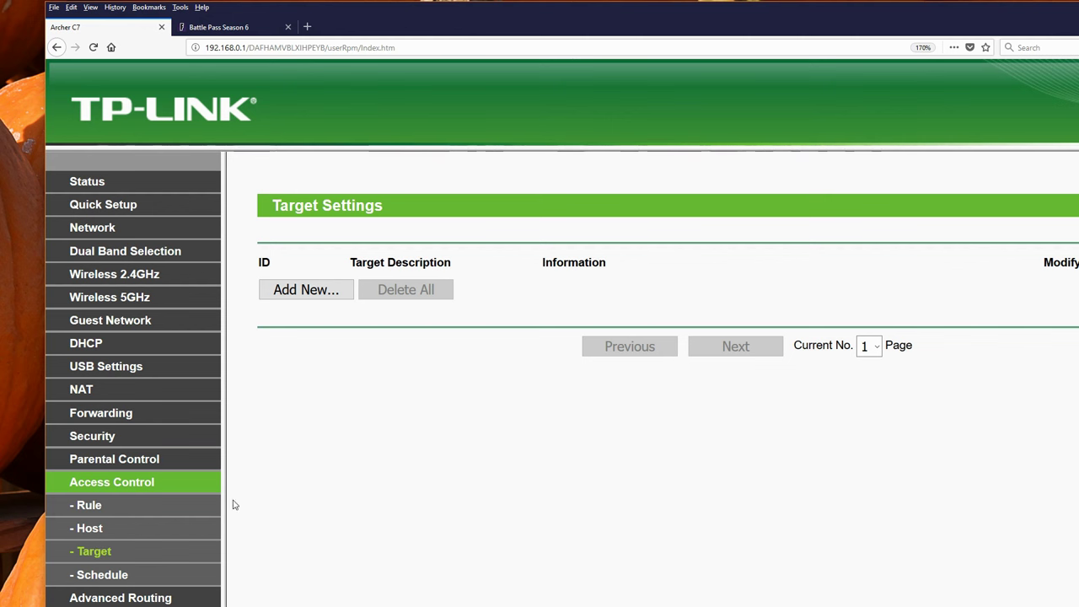
left_click(94, 531)
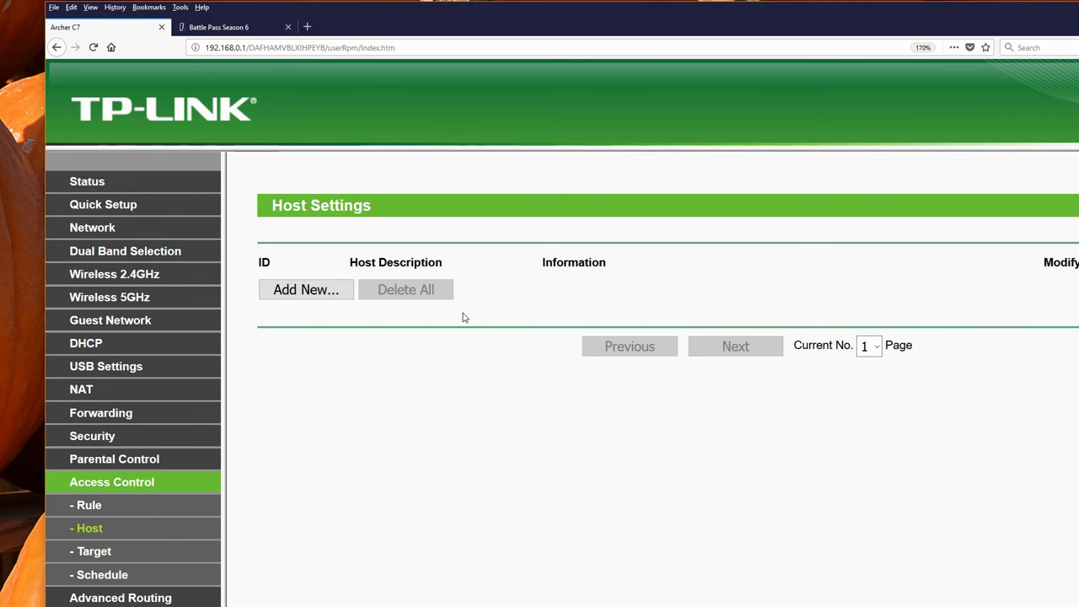
left_click(301, 291)
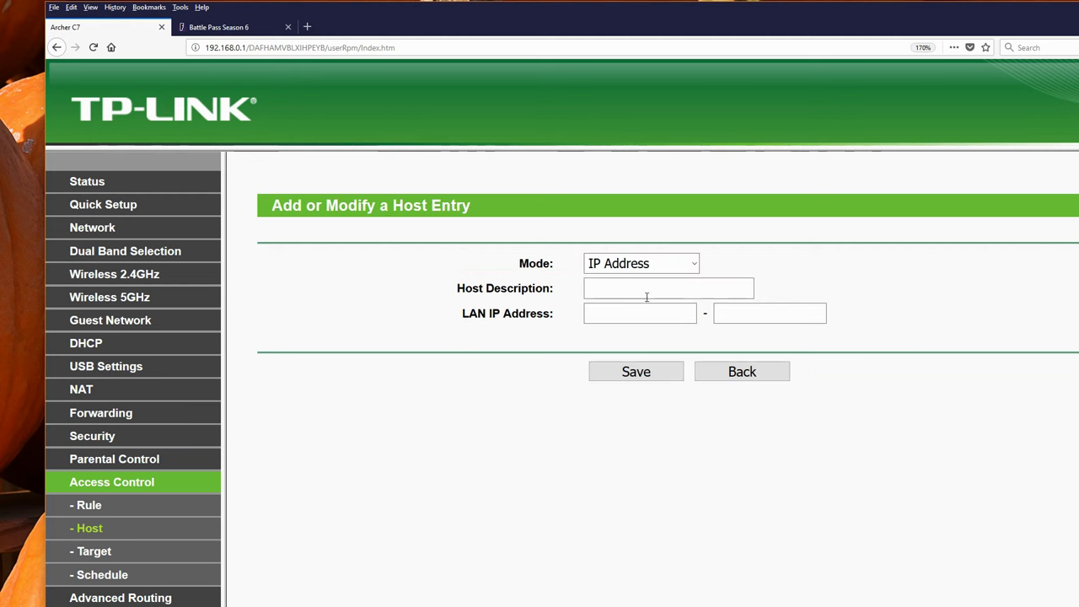
left_click(662, 267)
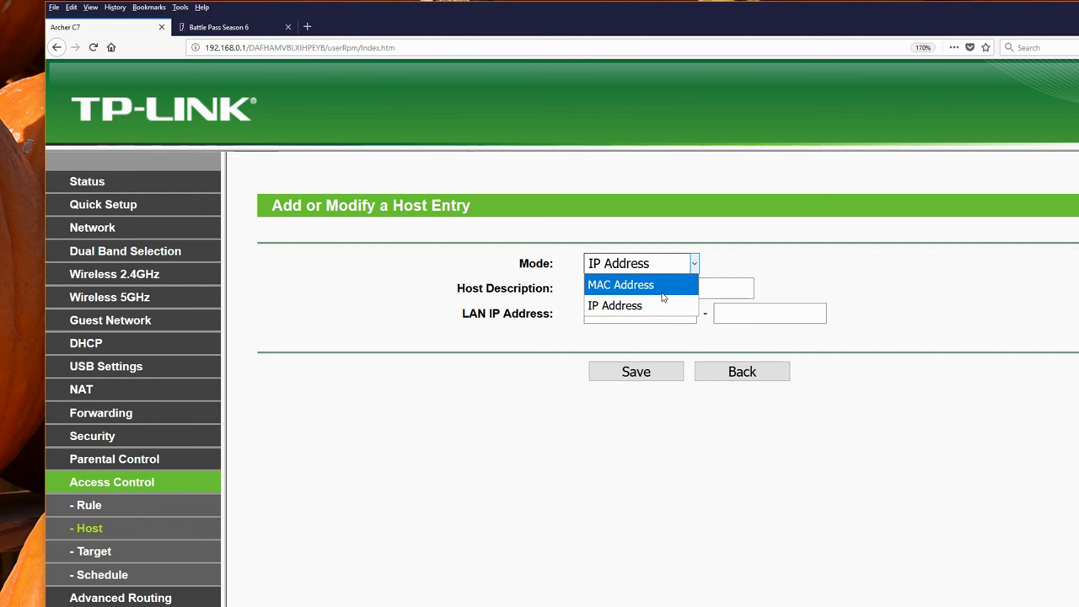
left_click(660, 287)
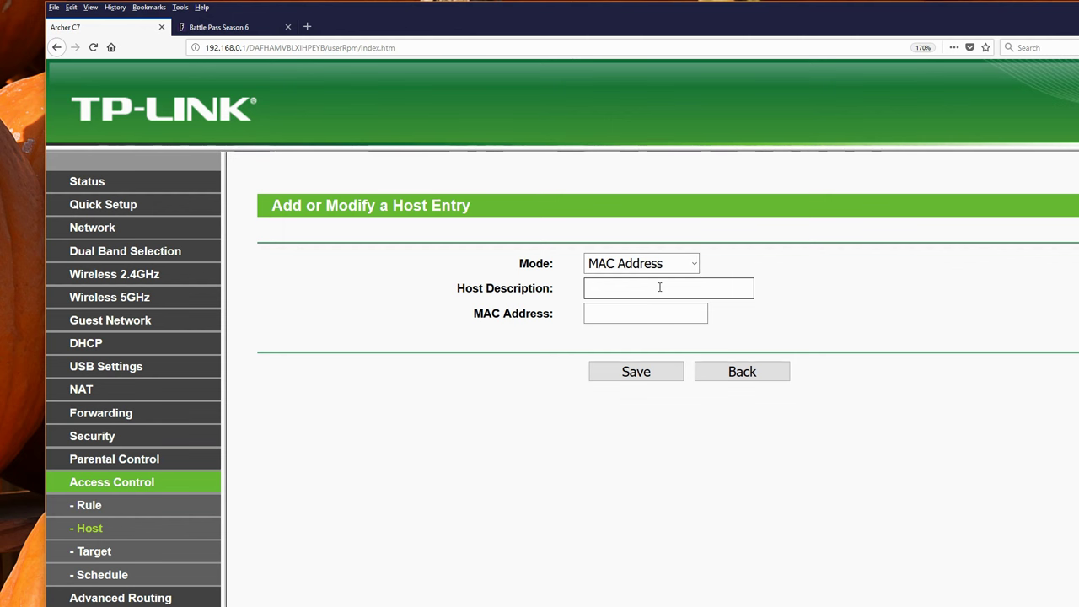
Step: Name the host 'Kid iPad', enter its MAC address, and save it
left_click(659, 287)
type("K")
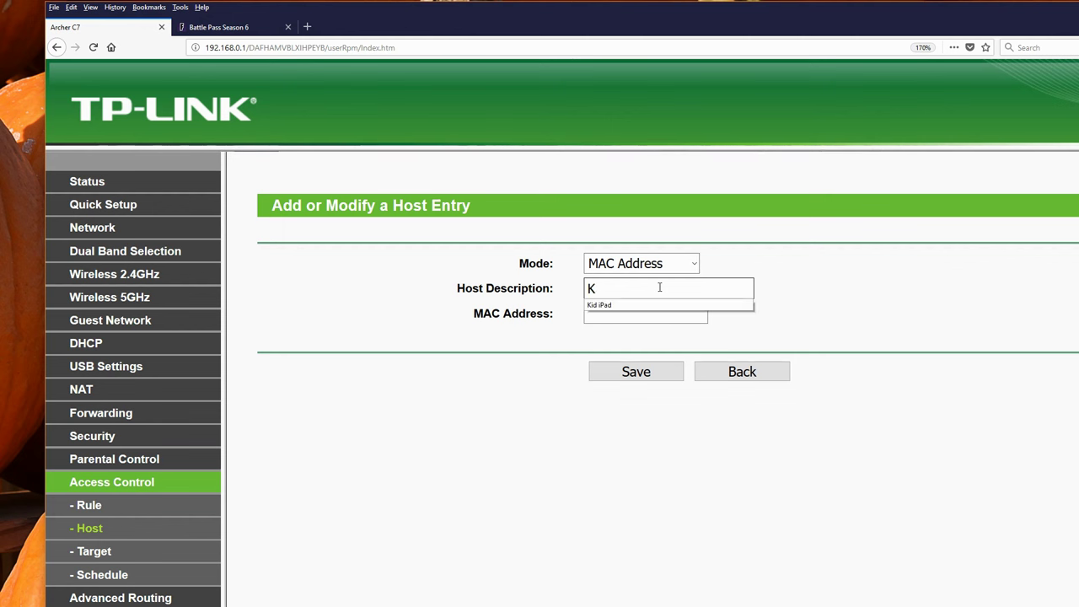
type("id")
key("Down")
key("Return")
key("Tab")
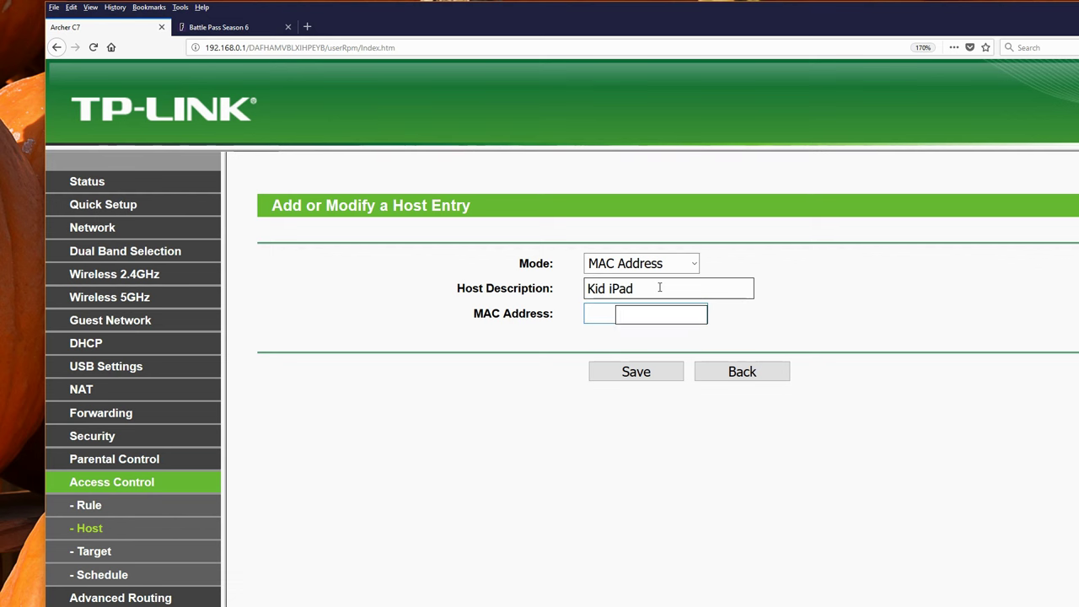
type("B4-F")
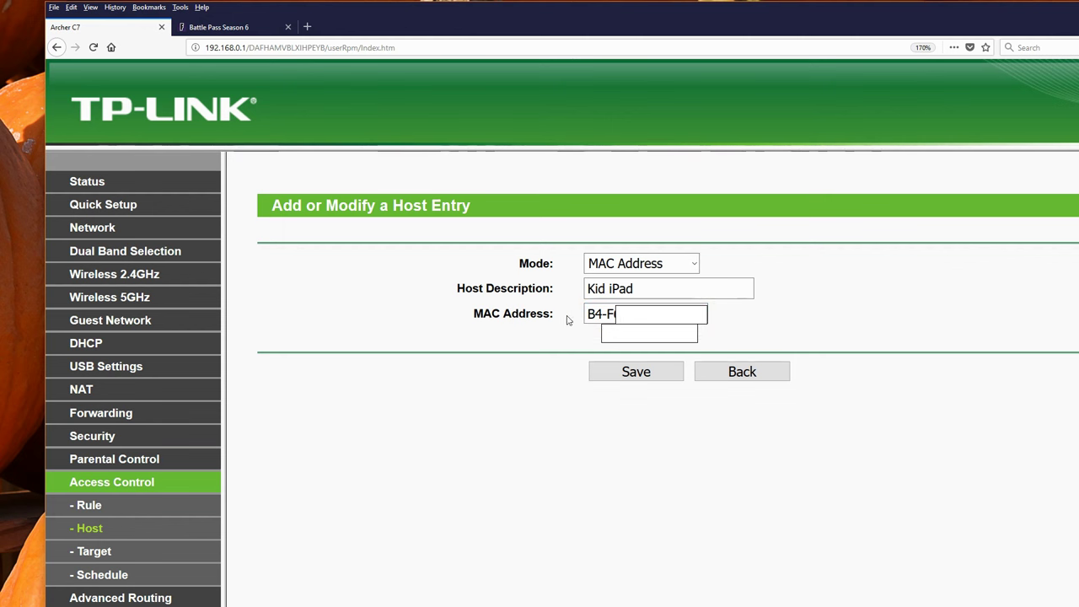
left_click(602, 314)
key("BackSpace")
type("-")
left_click(650, 377)
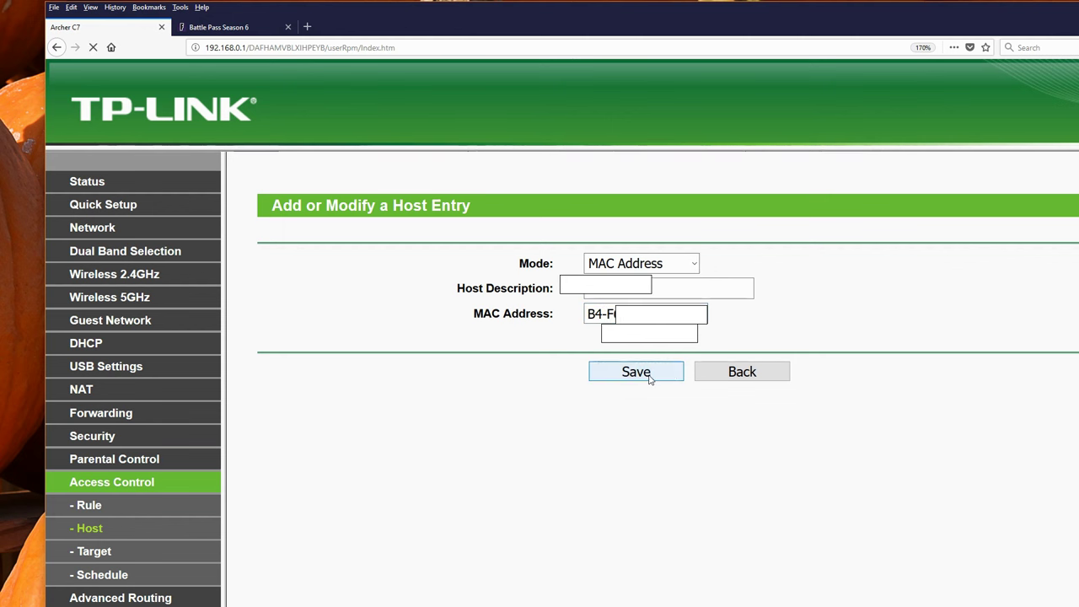
Step: Create rule 'Deny Ipad Rule' for host Kid iPad using the weekday evening schedule
left_click(87, 506)
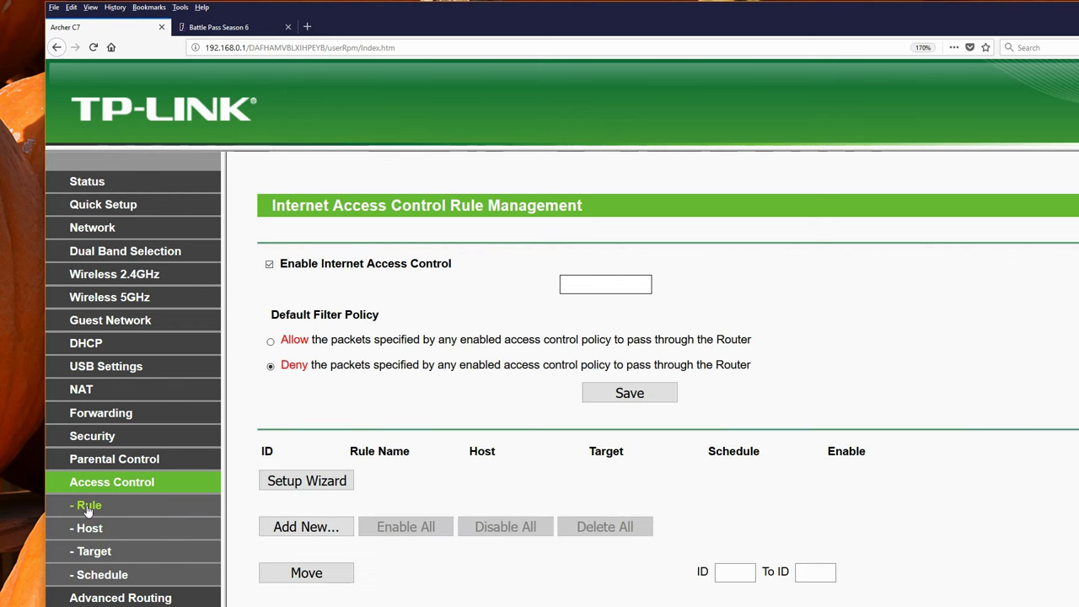
left_click(295, 527)
left_click(662, 264)
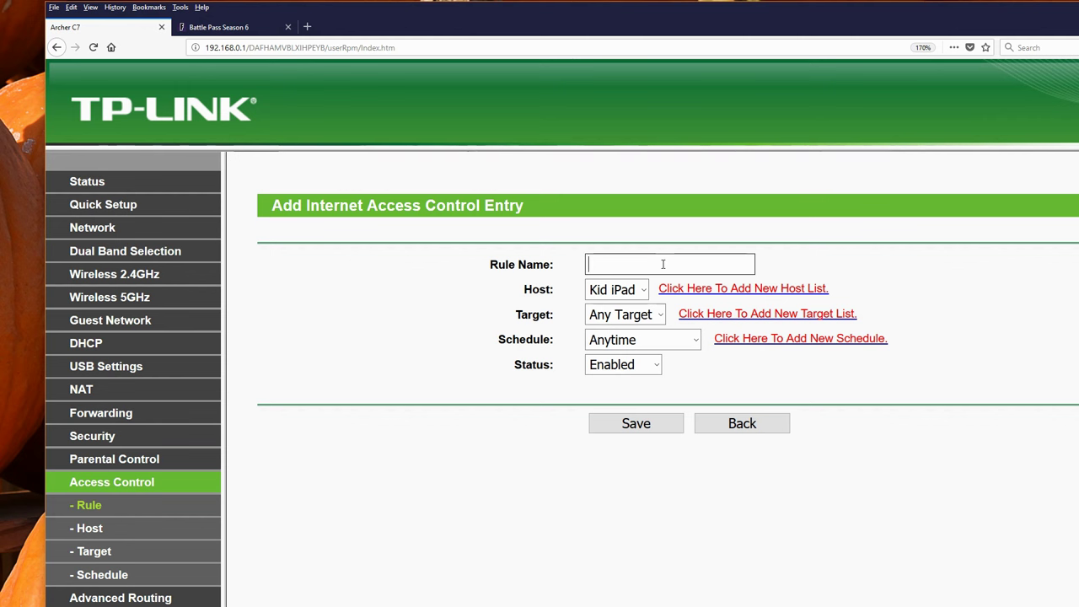
type("Deny")
type(" Ipad Rule")
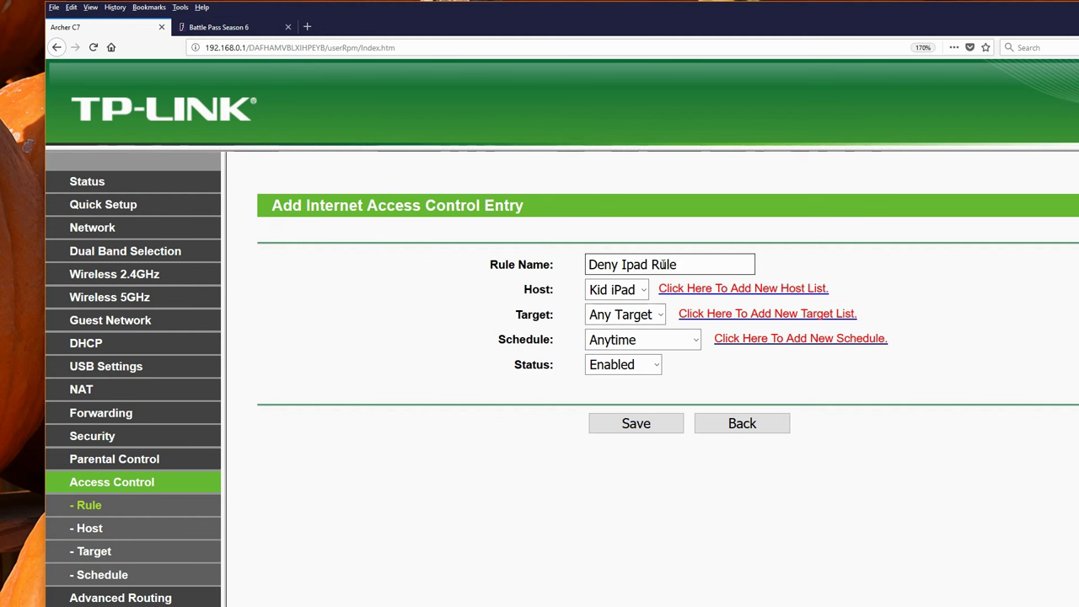
left_click(637, 291)
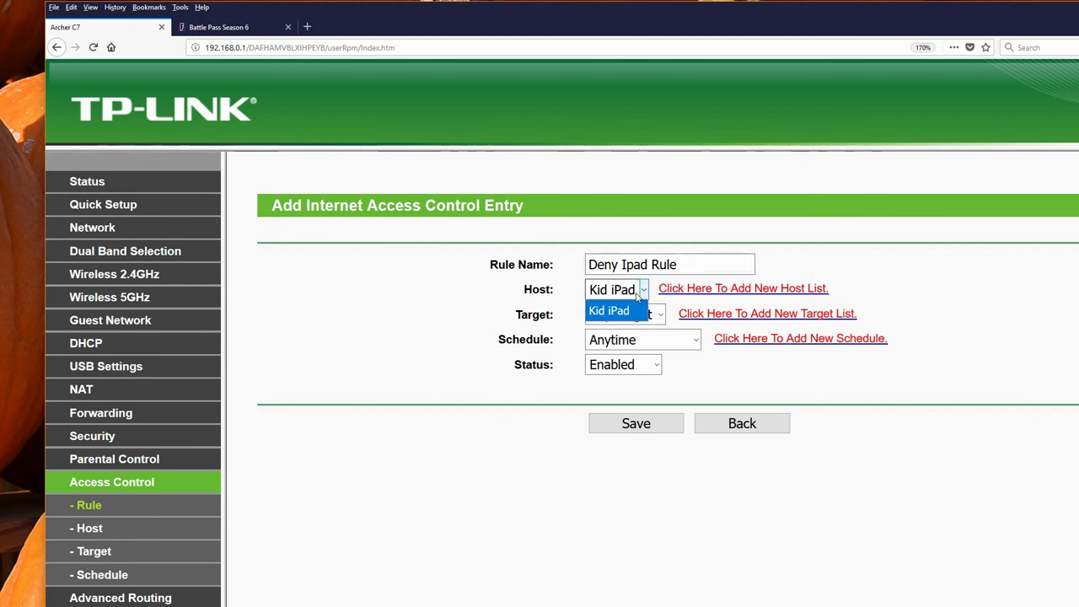
left_click(621, 312)
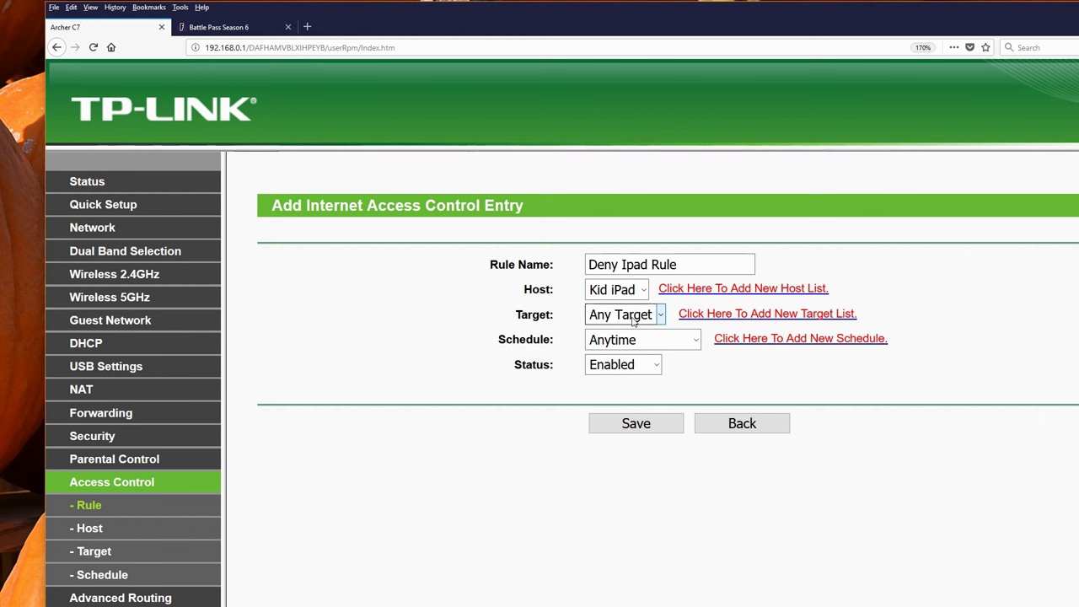
left_click(660, 342)
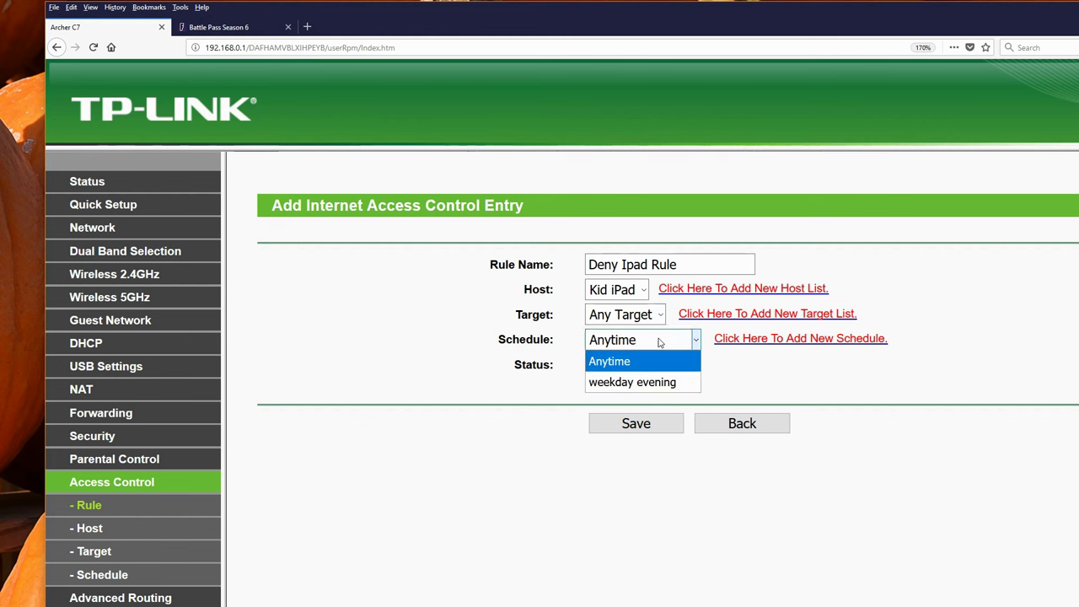
left_click(671, 382)
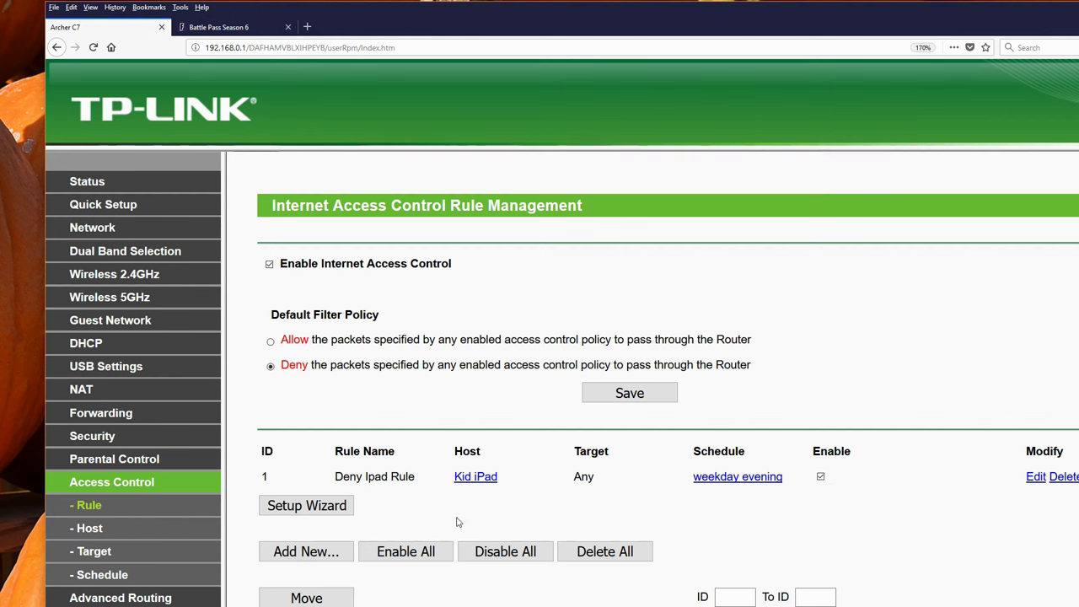
Step: Add and save host 'Kid Phone', identified by its MAC address
left_click(89, 528)
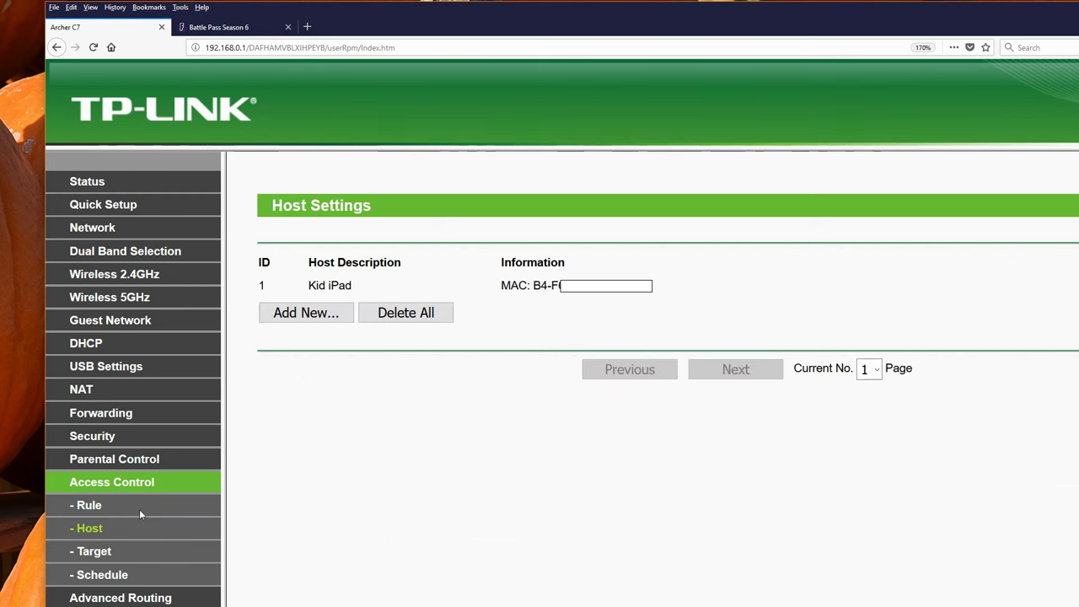
left_click(320, 314)
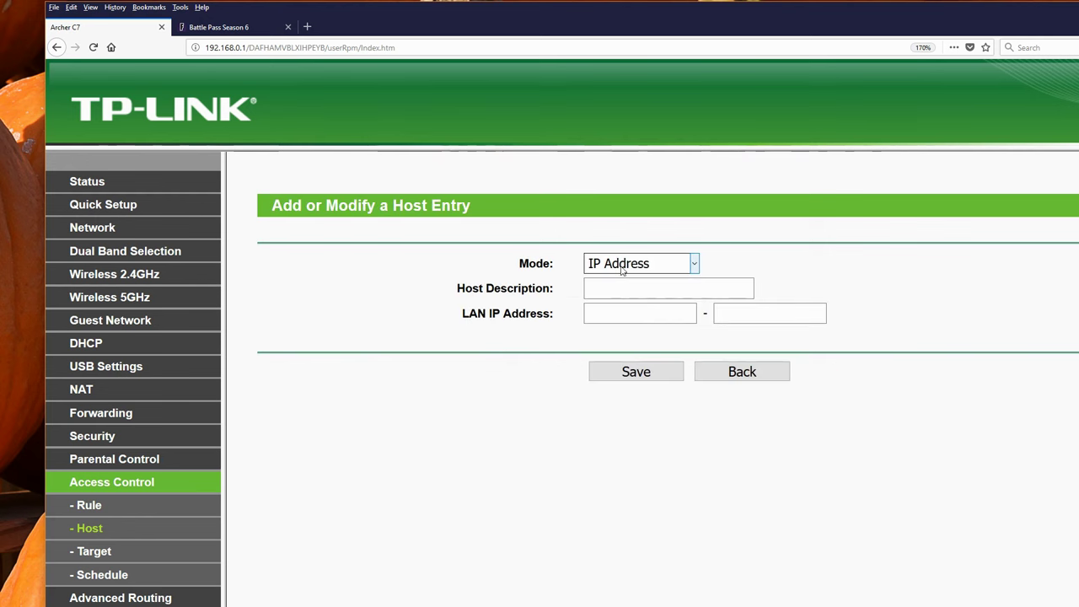
left_click(674, 264)
left_click(628, 285)
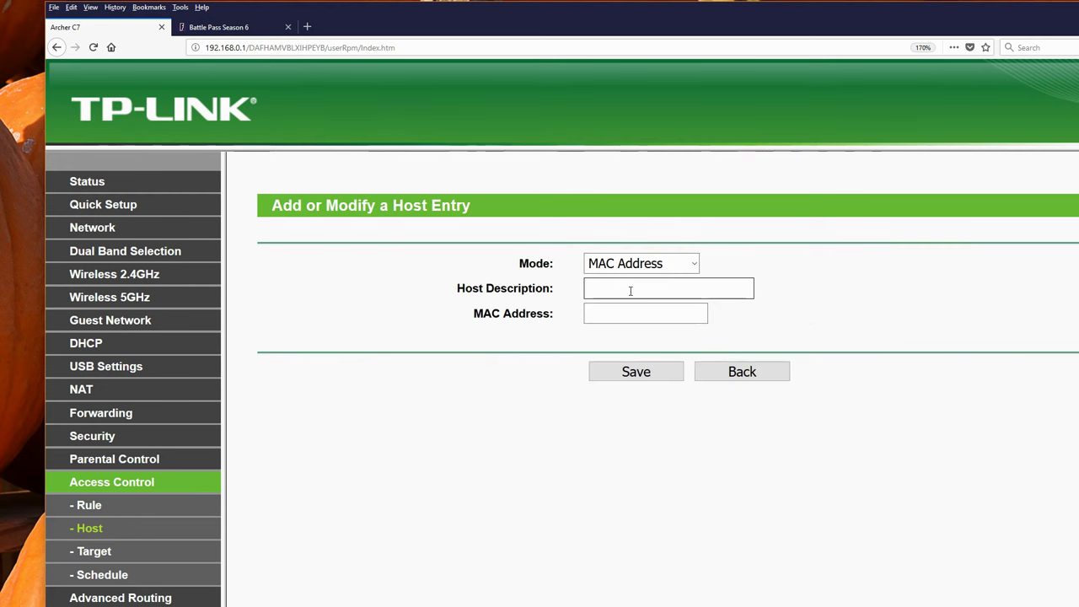
type("Kid Phone")
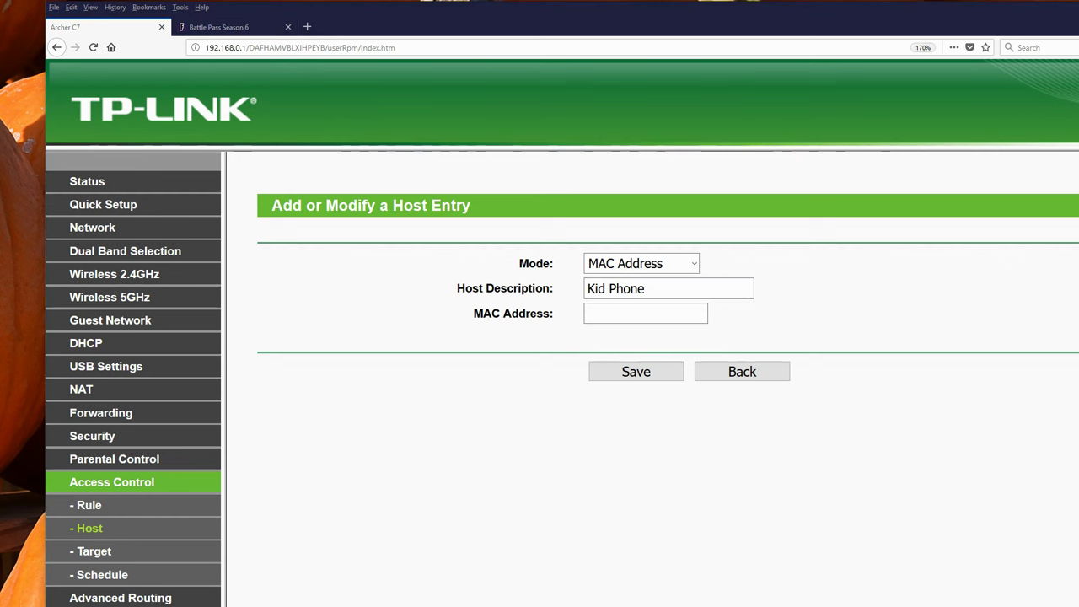
key("Tab")
type("24-D")
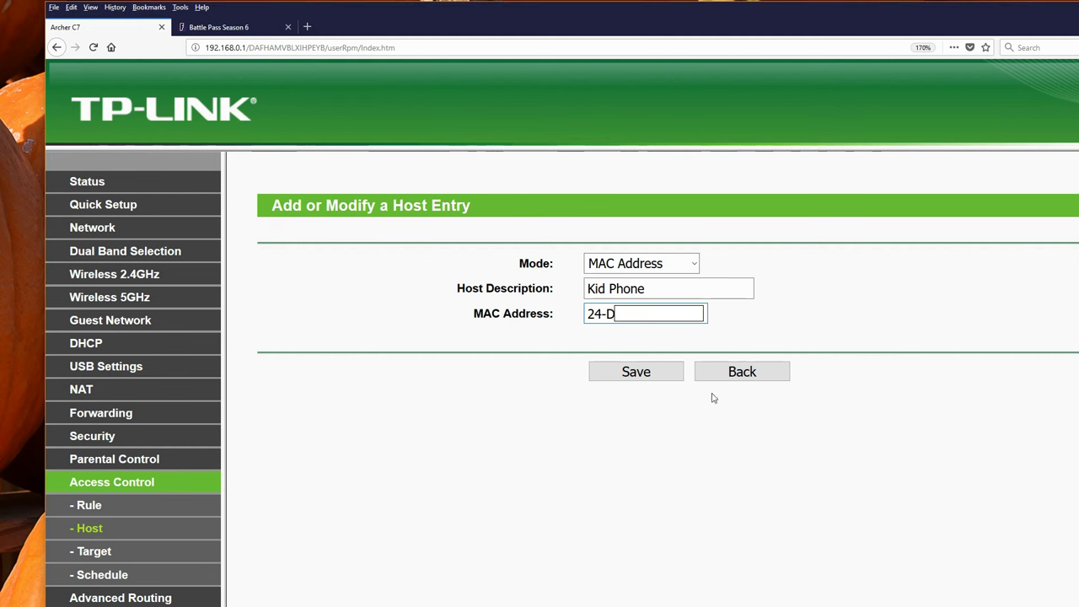
left_click(634, 377)
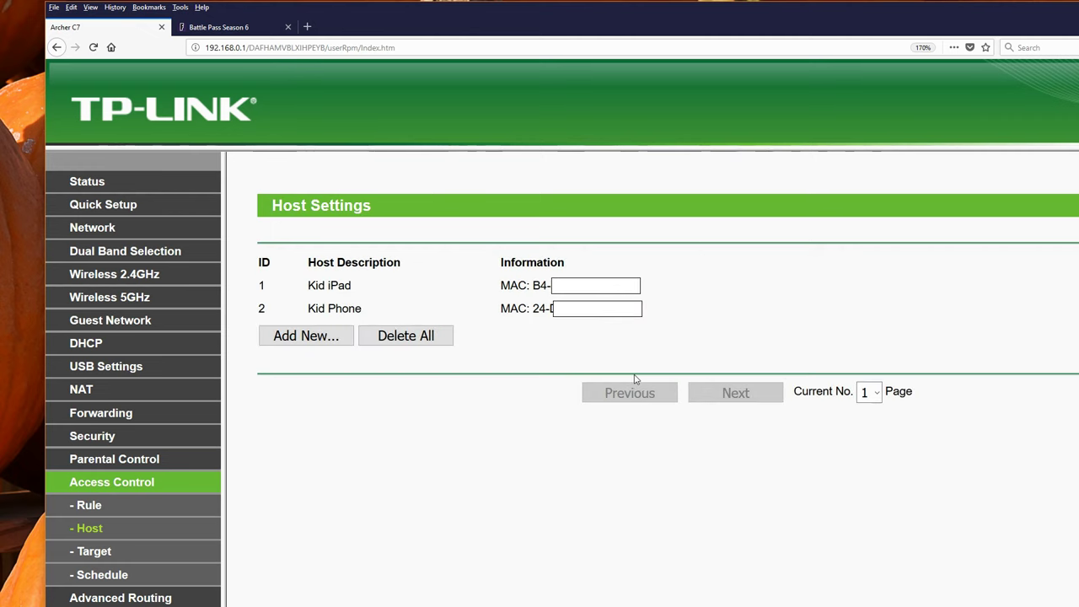
left_click(84, 508)
Step: Save rule 'Deny Phone' for Kid Phone, Any Target, weekday evening schedule
left_click(334, 552)
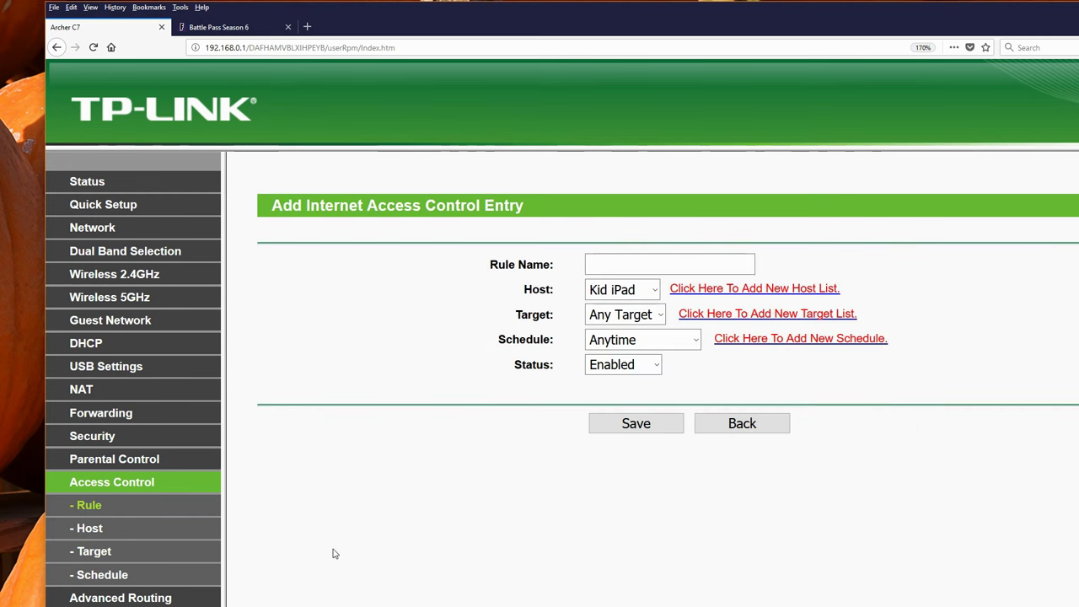
left_click(695, 257)
type("d")
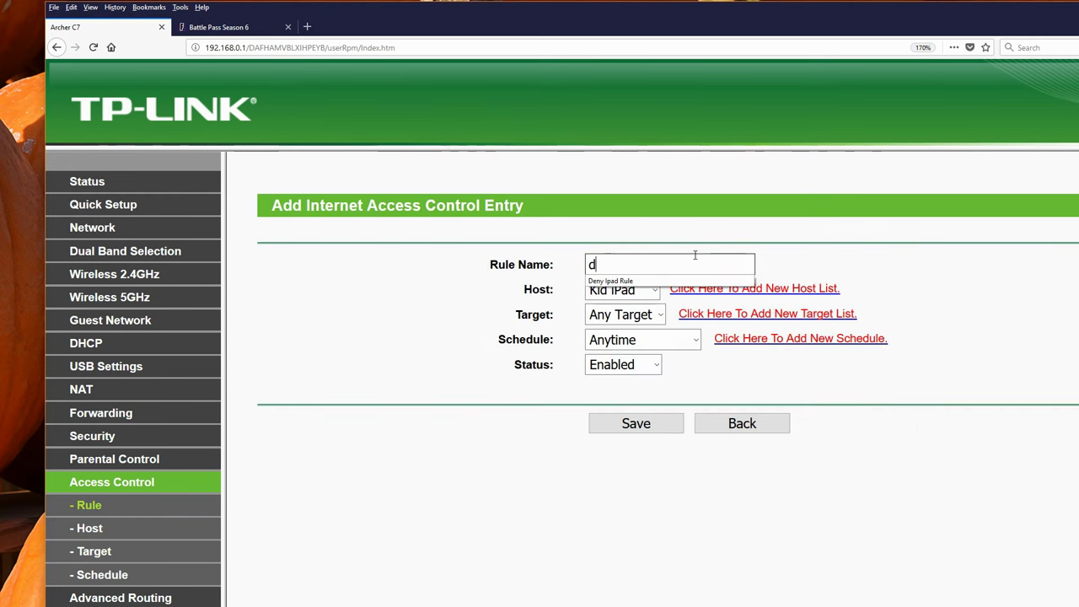
key("BackSpace")
type("Deny Phone")
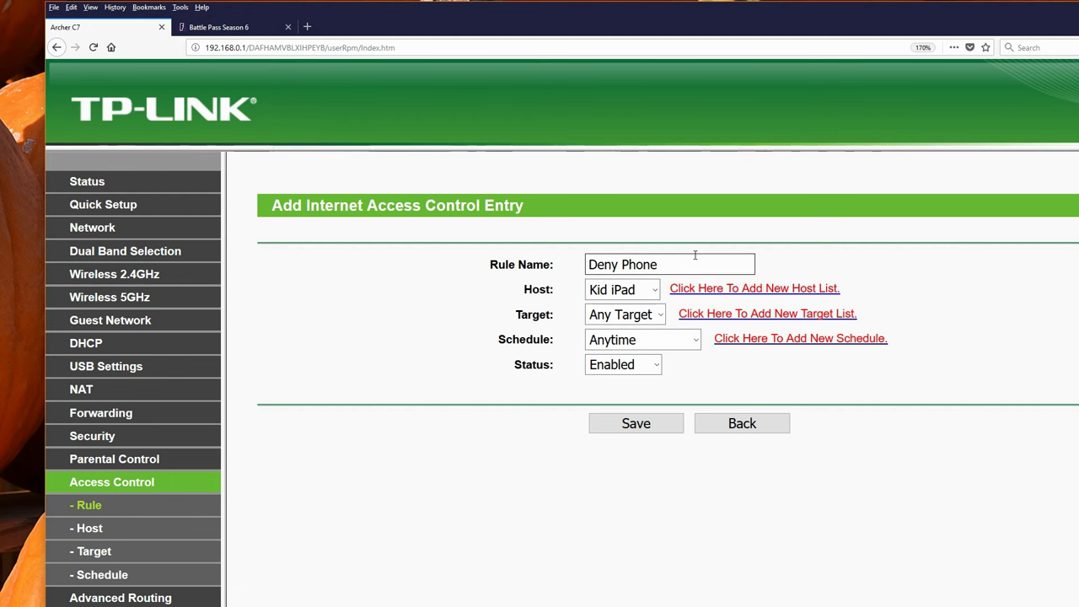
left_click(642, 290)
left_click(624, 334)
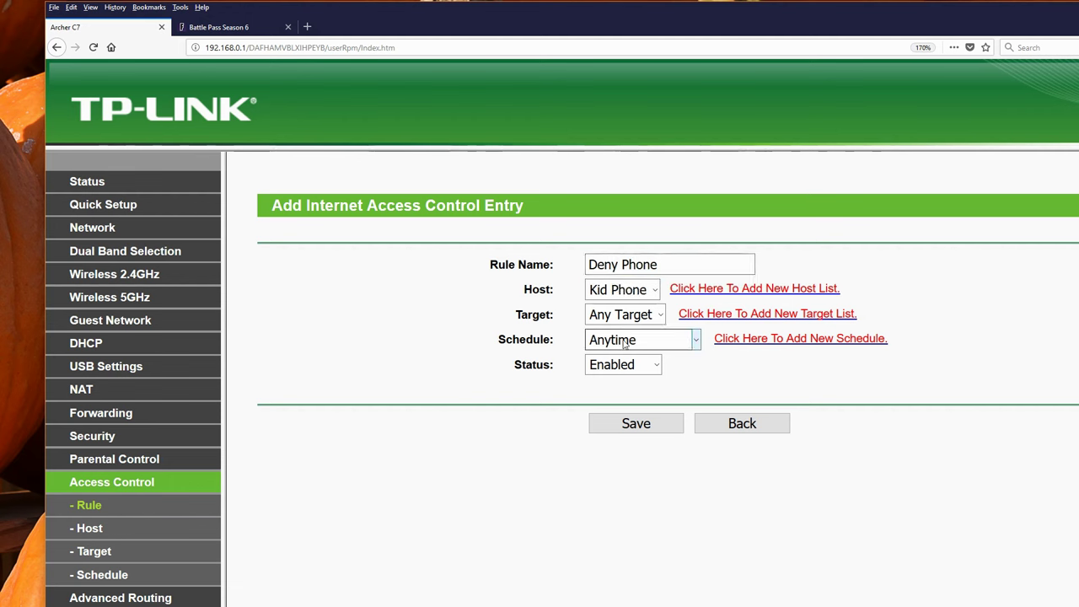
left_click(642, 316)
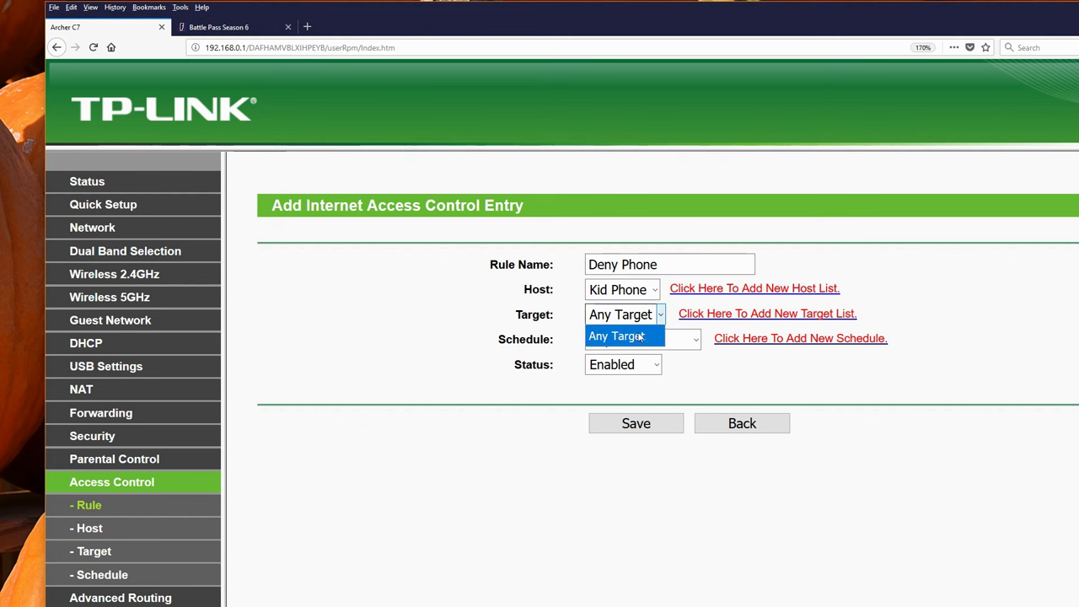
left_click(640, 337)
left_click(644, 341)
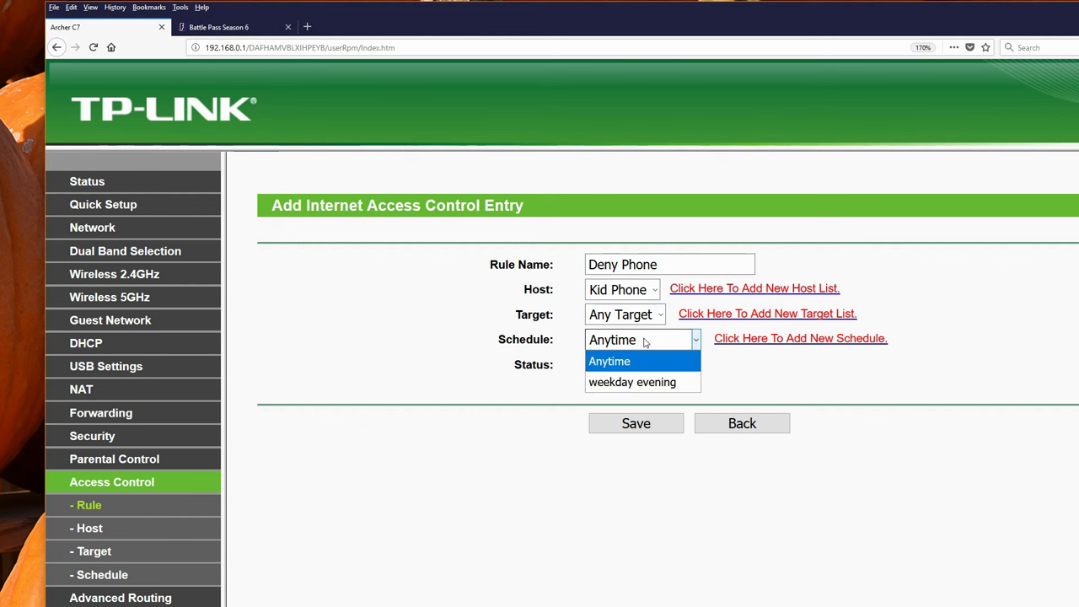
left_click(656, 384)
left_click(634, 427)
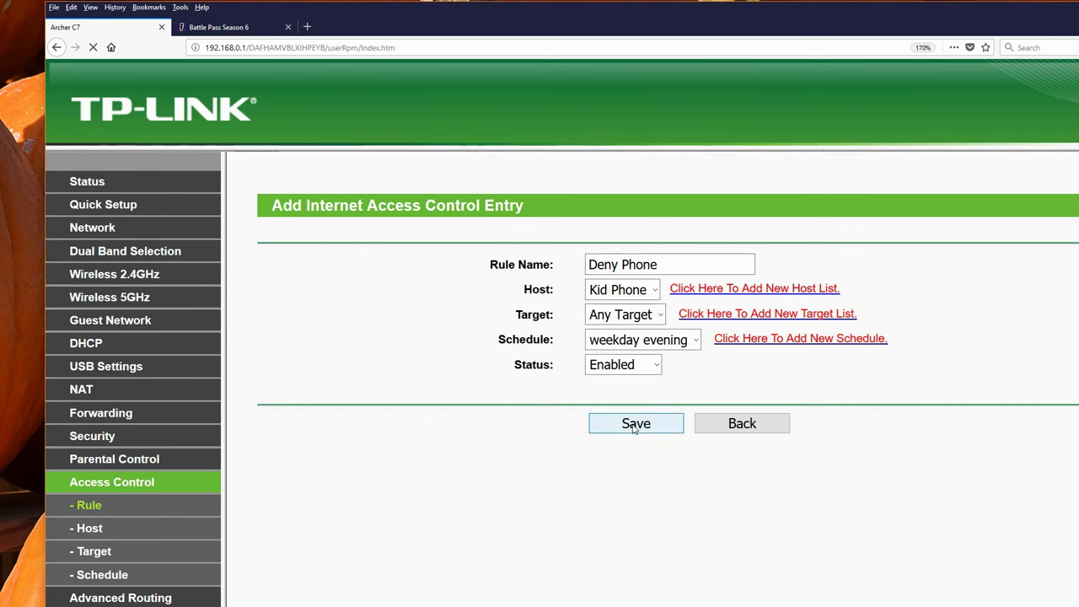